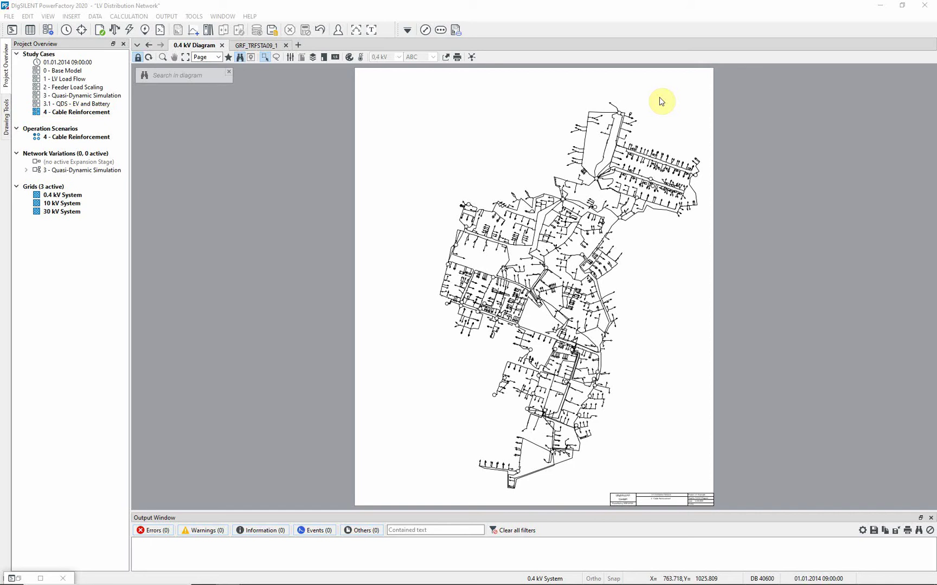
Enable the Other colouring criterion in the diagram colouring scheme, using Topology and Feeders
{"action": "left_click", "coordinate": [349, 57]}
{"action": "left_click", "coordinate": [395, 228]}
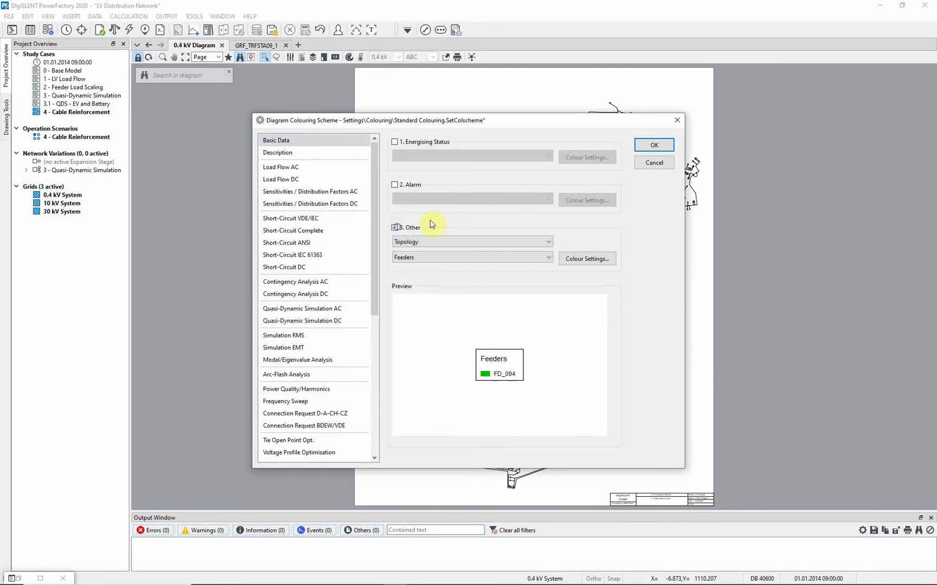
{"action": "left_click", "coordinate": [655, 145]}
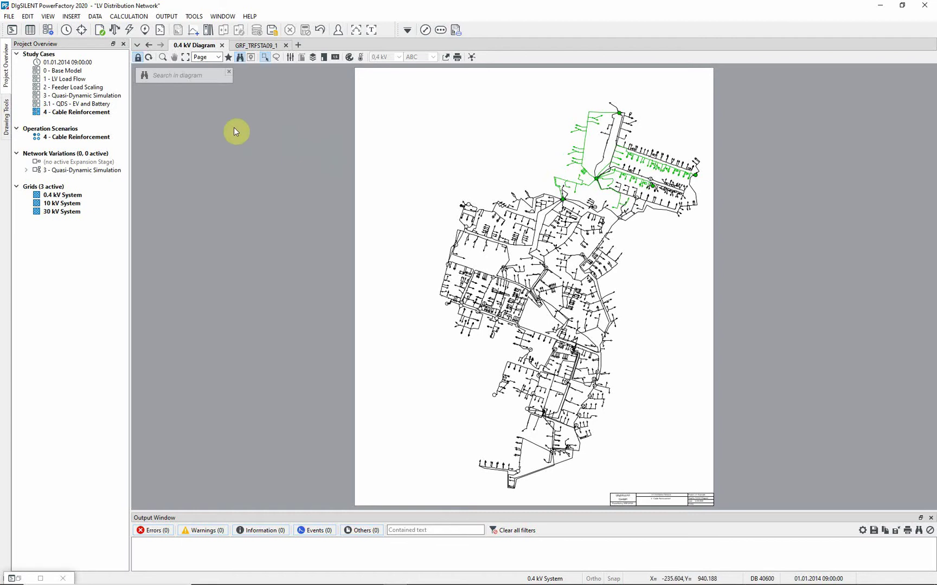
Open the detailed diagram of substation TRFSTA09_1 from the 0.4 kV diagram and execute a balanced, positive-sequence AC load flow
{"action": "left_click", "coordinate": [161, 57]}
{"action": "left_click_drag", "start_coordinate": [537, 104], "coordinate": [710, 222]}
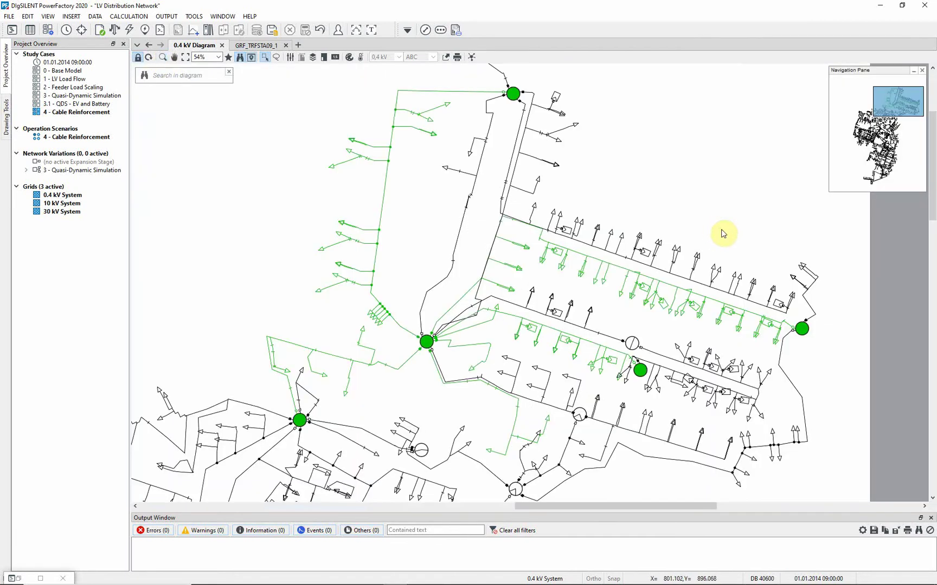
{"action": "double_click", "coordinate": [432, 343]}
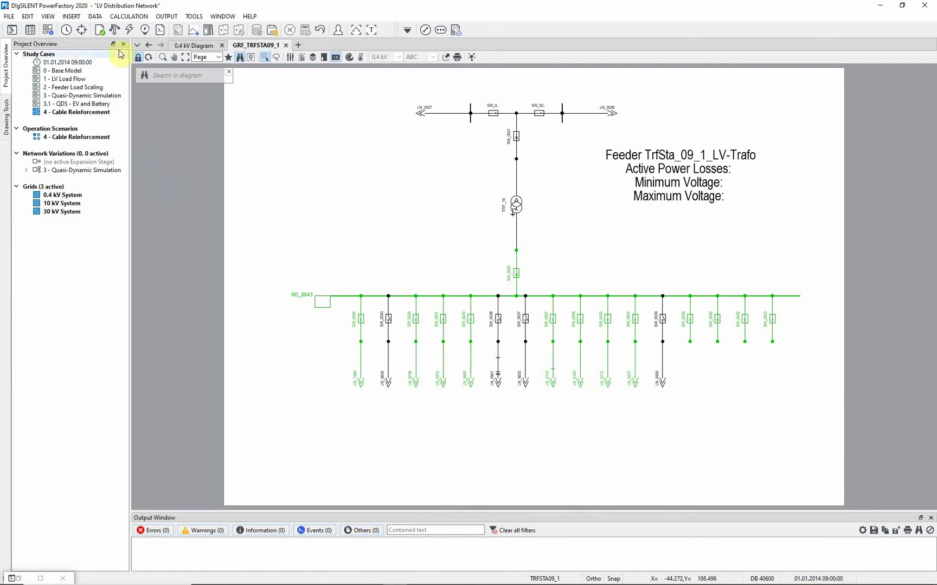
{"action": "left_click", "coordinate": [114, 30]}
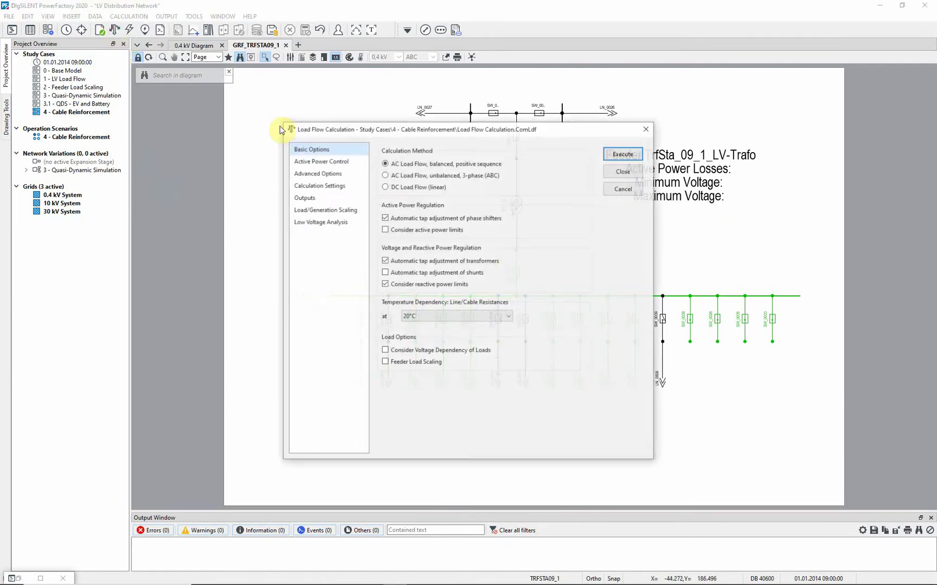
{"action": "left_click", "coordinate": [622, 154]}
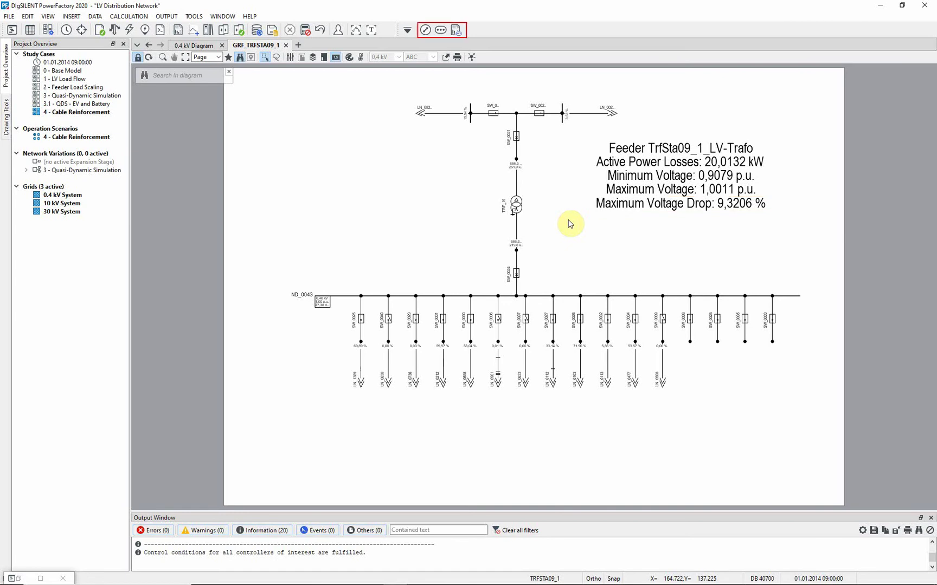
Execute Cable Sizing with Cable Reinforcement in Verification mode for feeder FD_094, and review its thermal and voltage constraint reports
{"action": "left_click", "coordinate": [428, 30]}
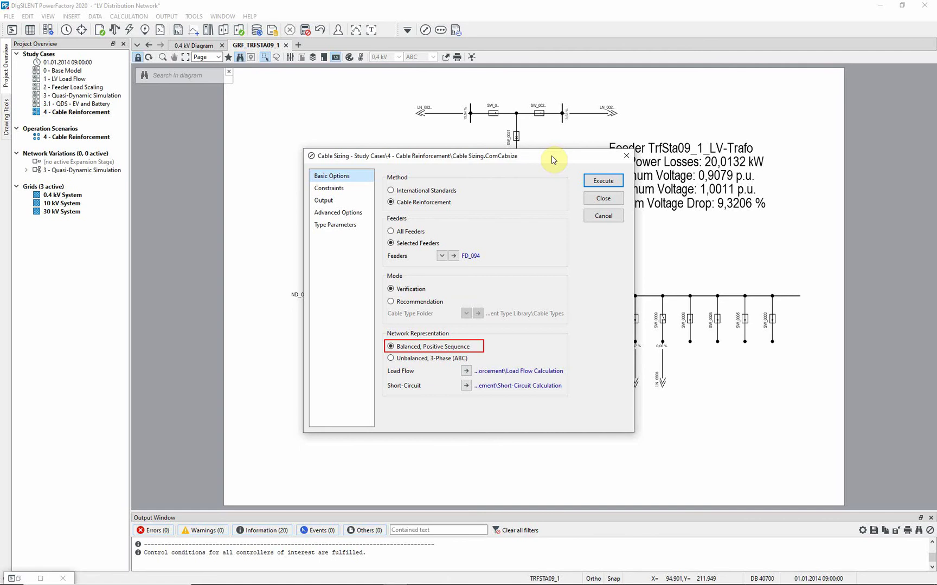
{"action": "left_click", "coordinate": [602, 181]}
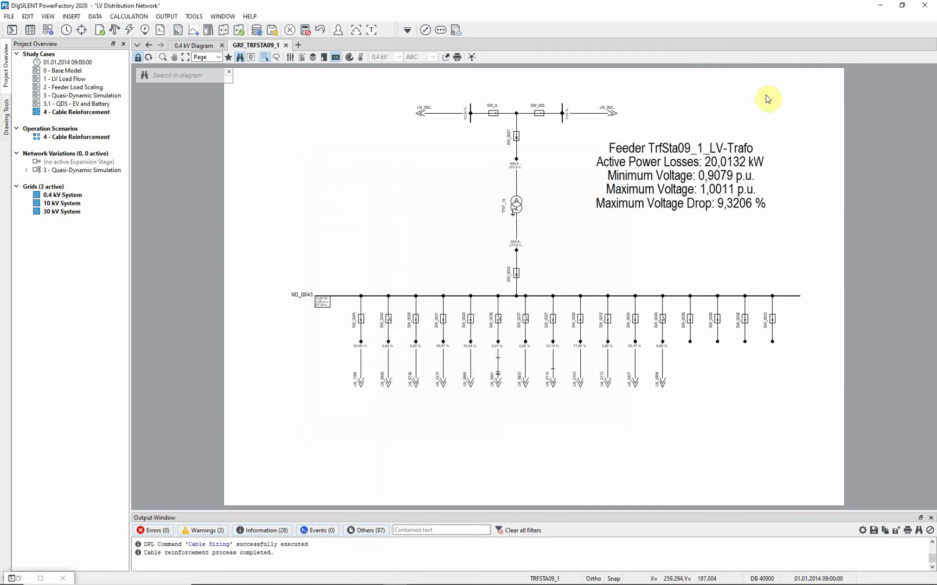
{"action": "left_click", "coordinate": [373, 30]}
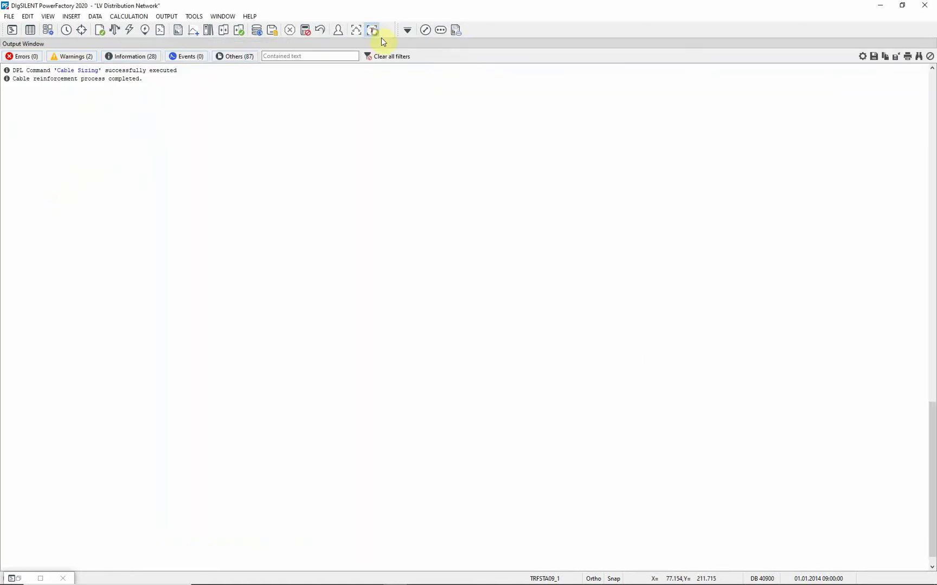
{"action": "left_click_drag", "start_coordinate": [931, 414], "coordinate": [929, 198]}
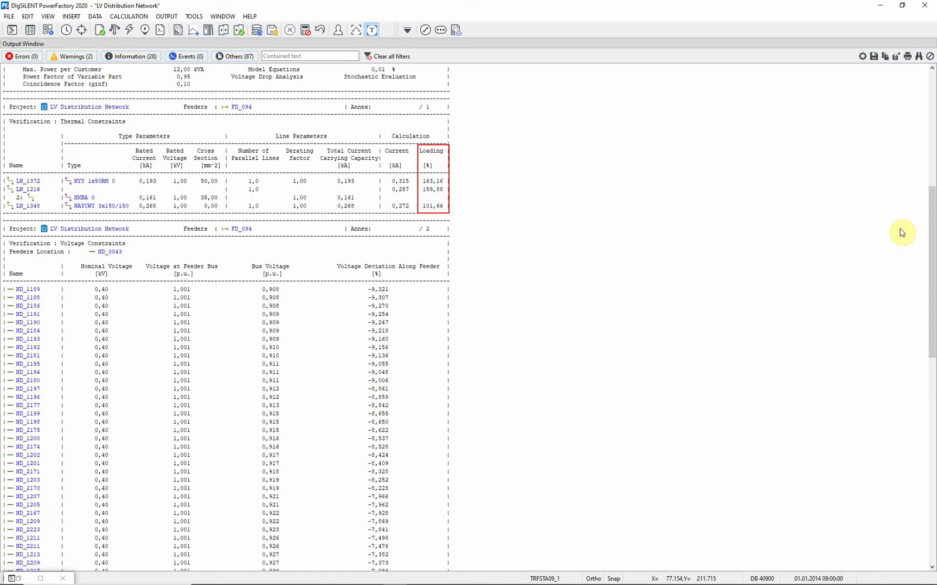
{"action": "left_click_drag", "start_coordinate": [932, 209], "coordinate": [932, 270]}
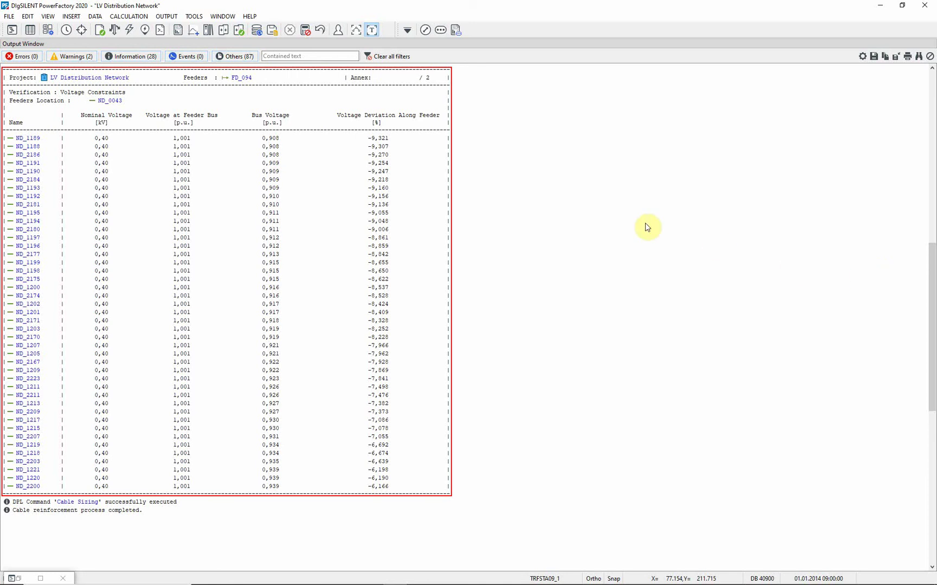
{"action": "left_click", "coordinate": [376, 31]}
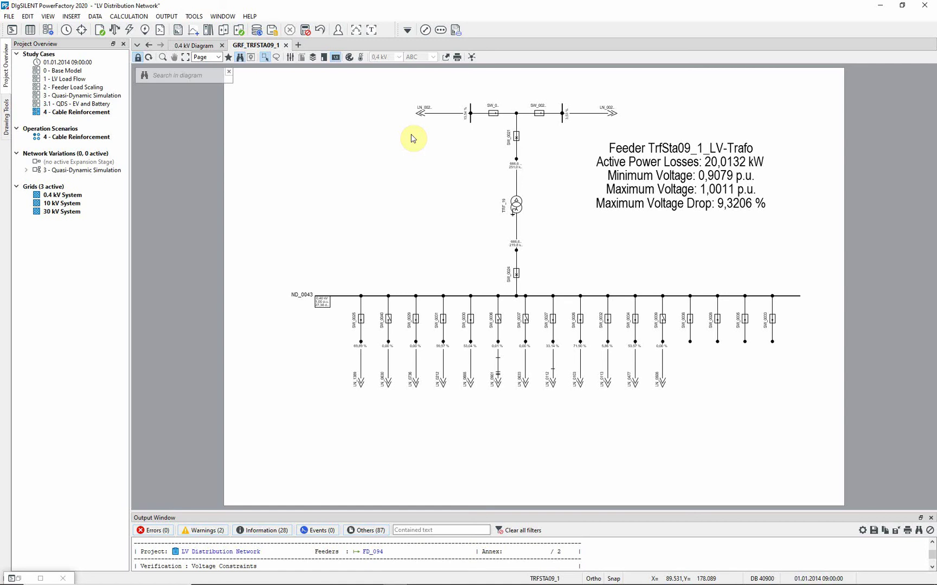
Switch the Cable Sizing command to Recommendation mode
{"action": "left_click", "coordinate": [424, 29]}
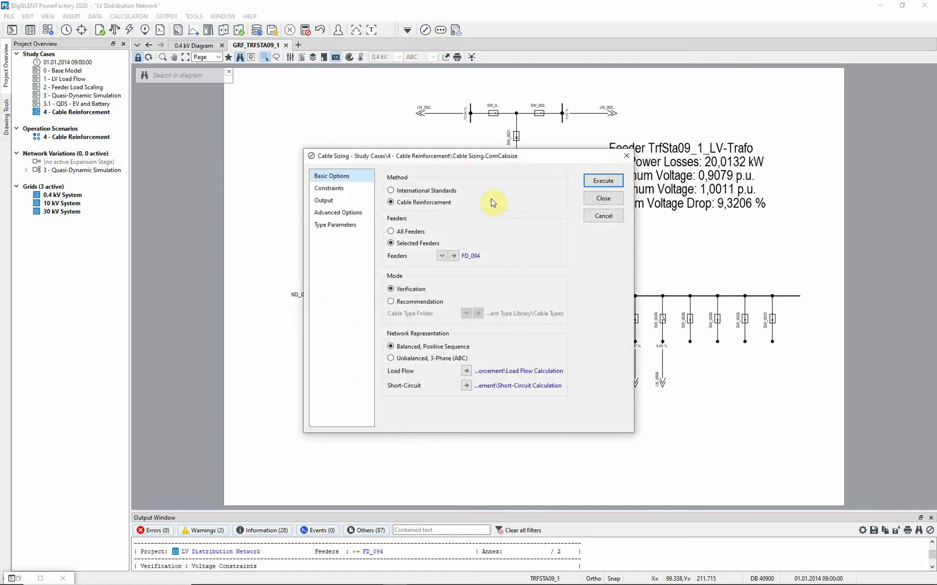
{"action": "left_click", "coordinate": [391, 302]}
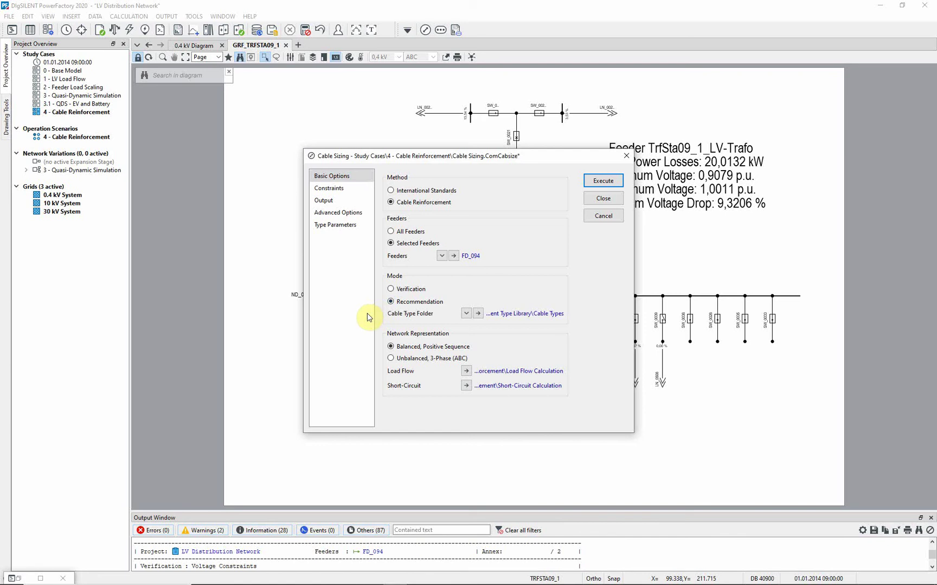
Examine the Cable Analysis data of the PVC cable types in the Cable Types folder, including cost per kilometre
{"action": "left_click", "coordinate": [478, 313]}
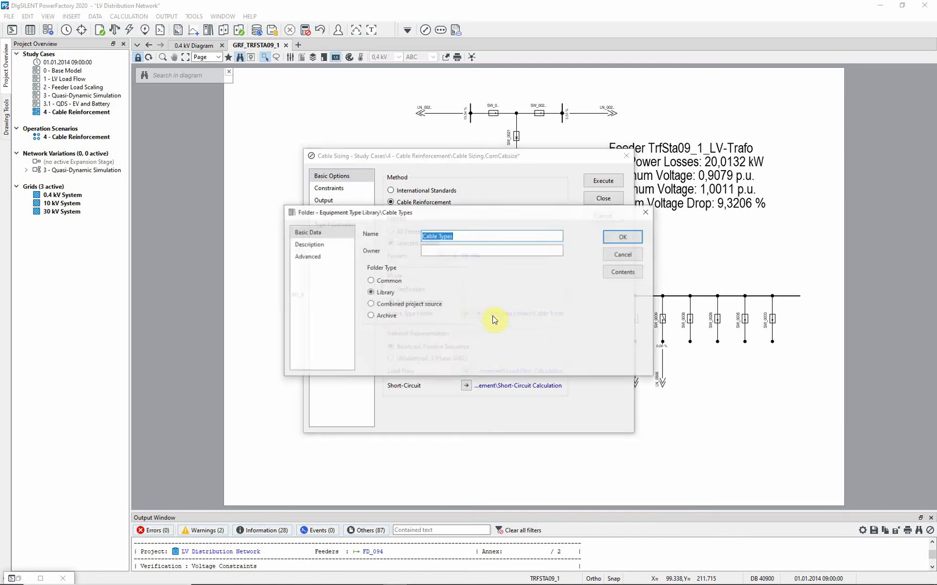
{"action": "left_click", "coordinate": [624, 273]}
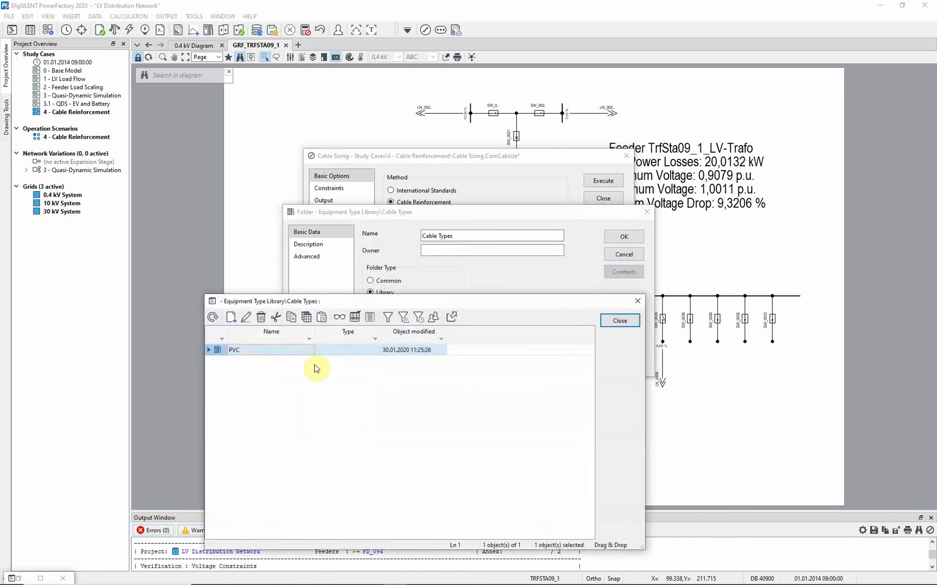
{"action": "double_click", "coordinate": [217, 350]}
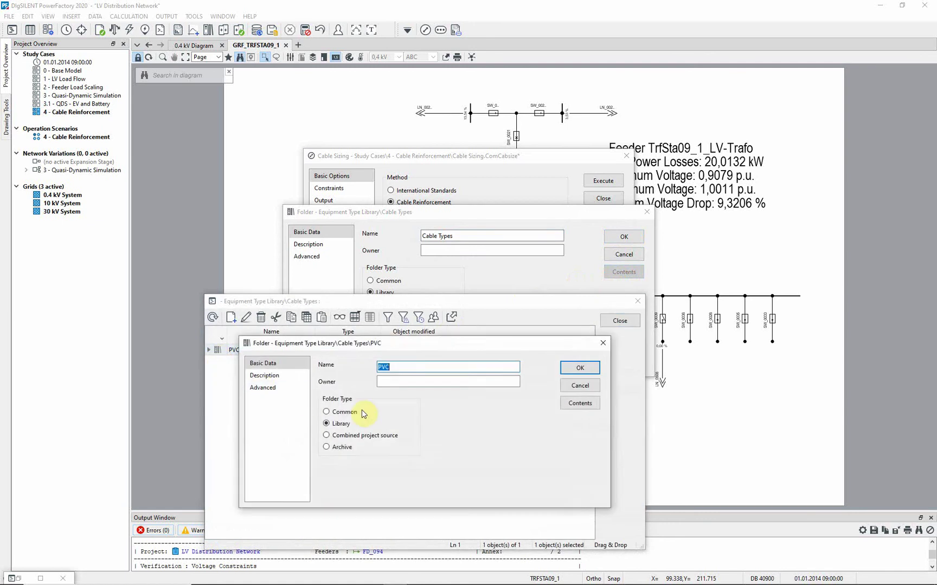
{"action": "left_click", "coordinate": [571, 403]}
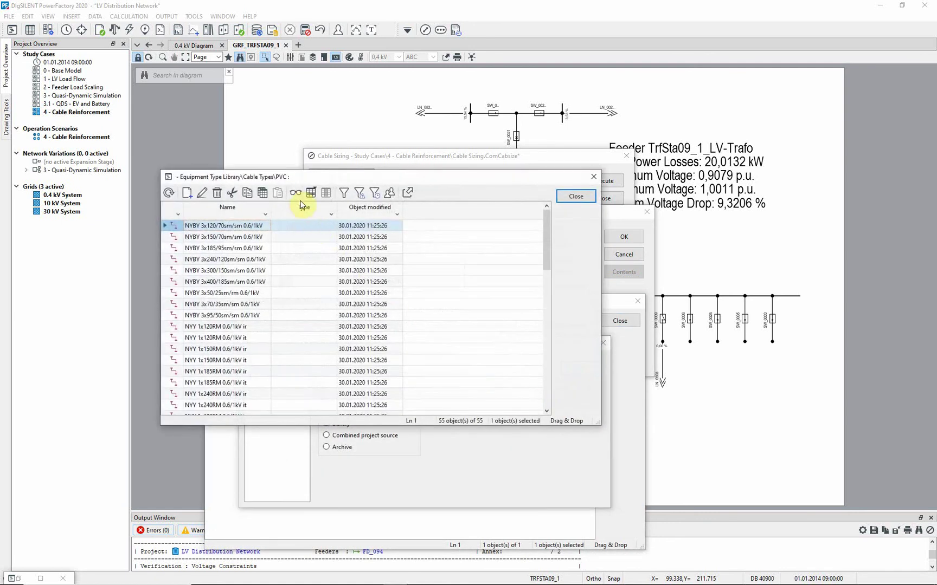
{"action": "left_click", "coordinate": [296, 194]}
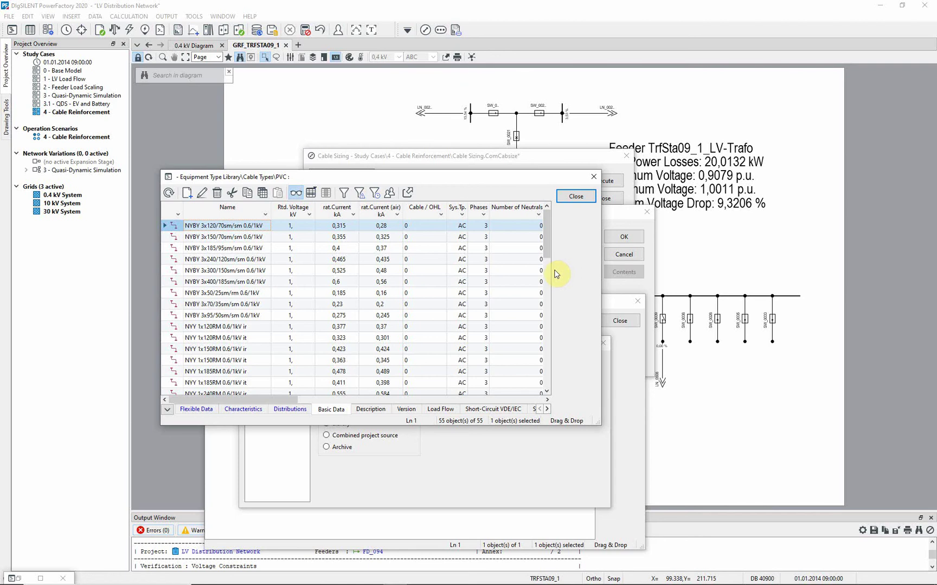
{"action": "left_click", "coordinate": [169, 410]}
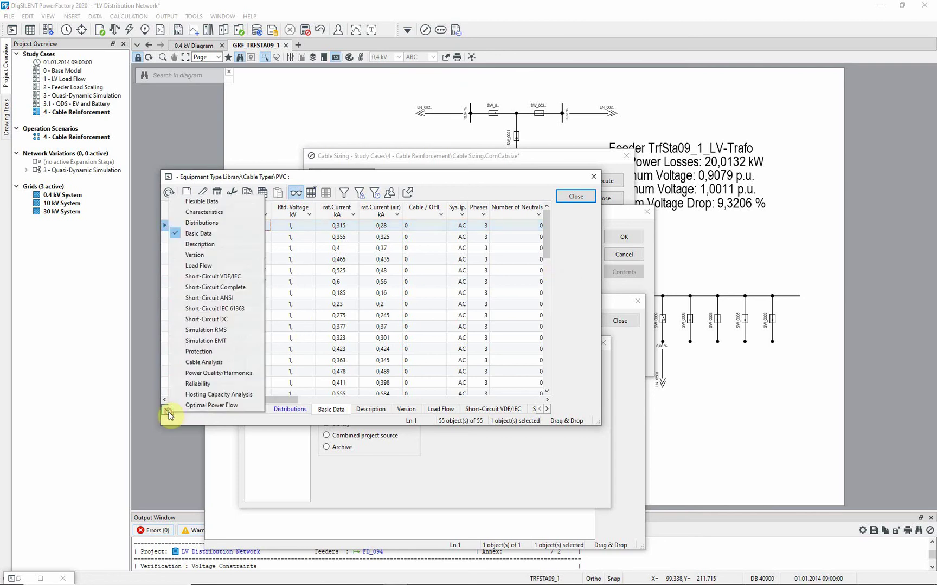
{"action": "left_click", "coordinate": [205, 362]}
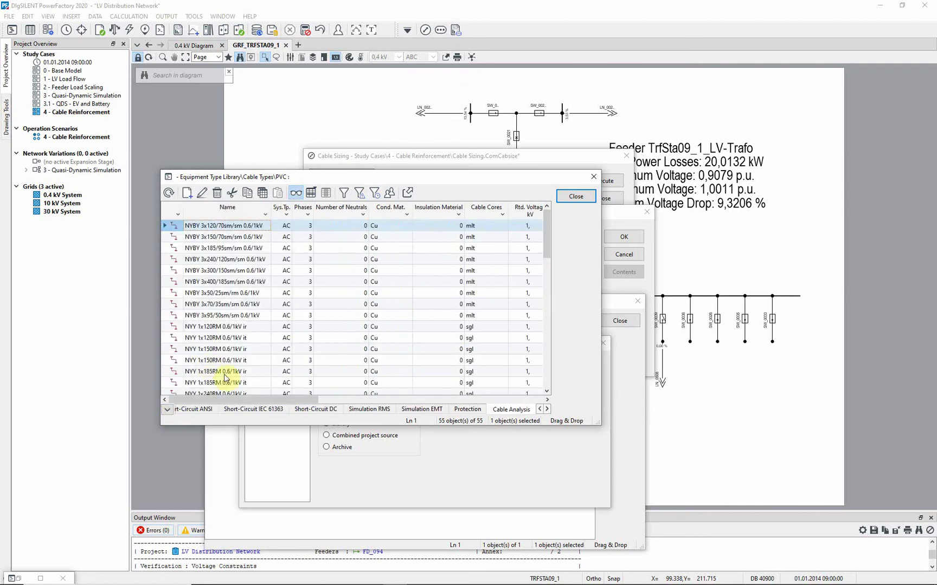
{"action": "left_click_drag", "start_coordinate": [234, 399], "coordinate": [403, 397]}
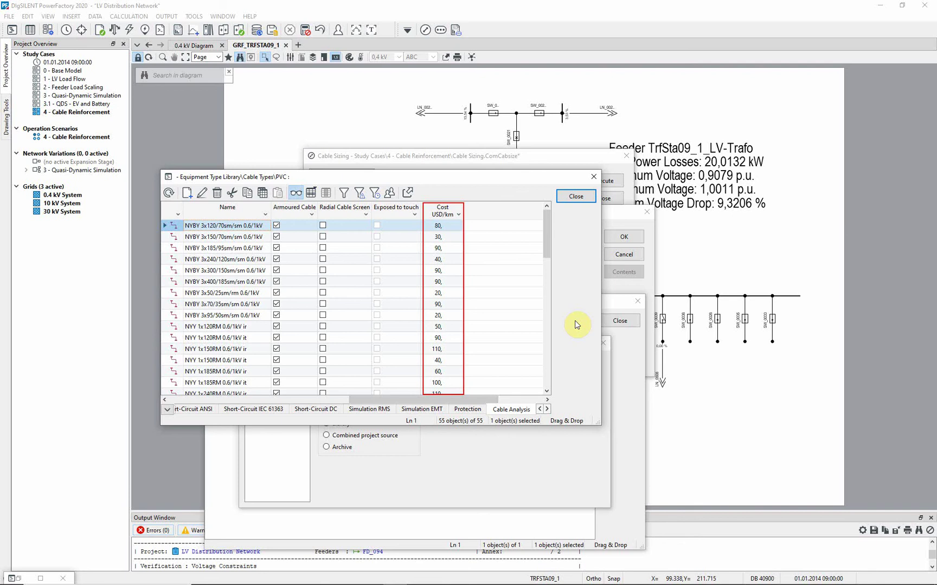
{"action": "key", "text": "Escape"}
{"action": "key", "text": "Escape"}
{"action": "key", "text": "Escape"}
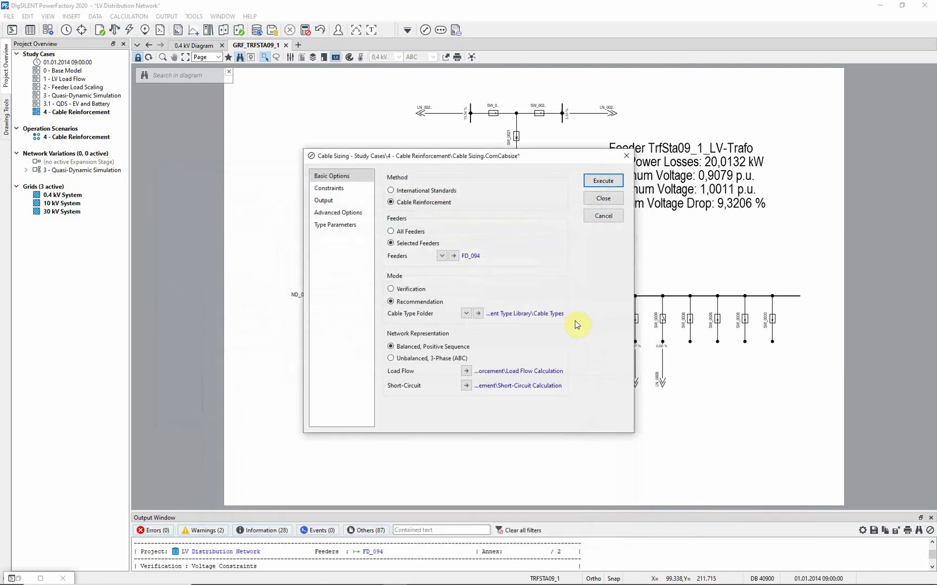
Check the thermal and voltage limits, then execute Cable Sizing with Modify cable types set to create a new variation with recommended cables
{"action": "left_click", "coordinate": [357, 193]}
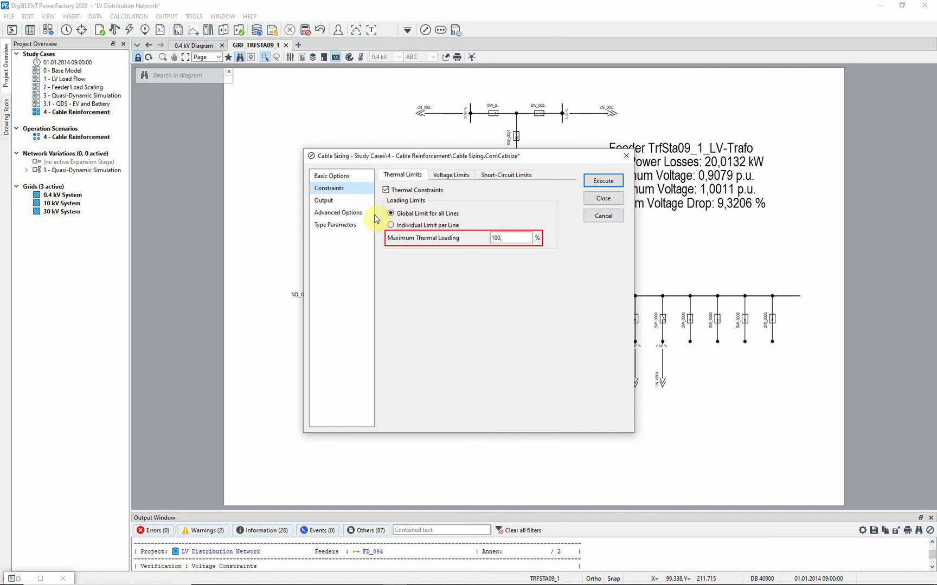
{"action": "left_click", "coordinate": [458, 176]}
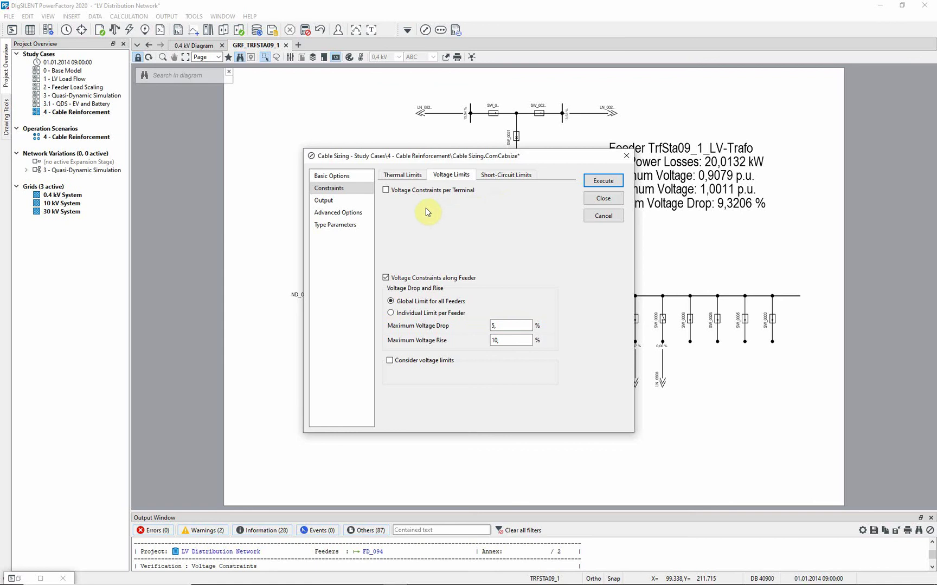
{"action": "left_click", "coordinate": [364, 202]}
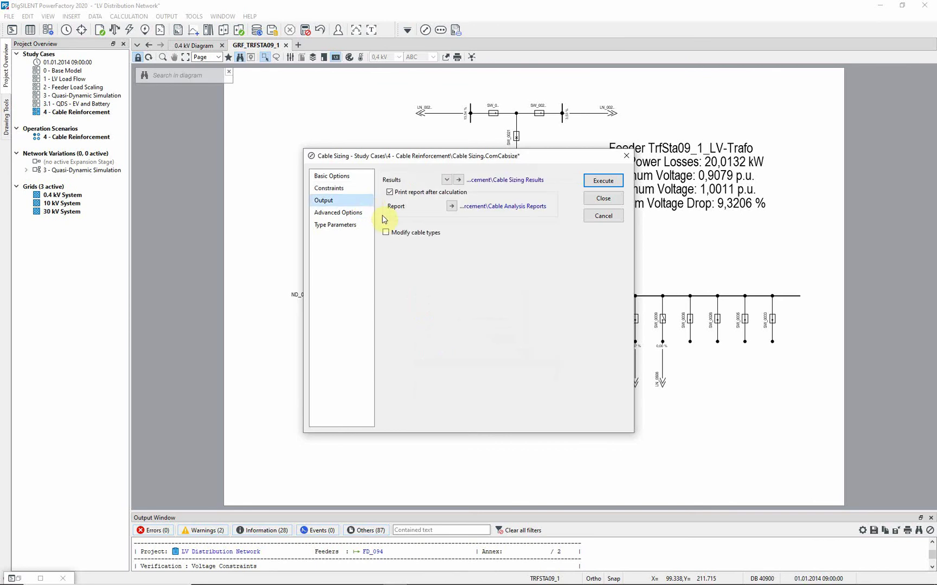
{"action": "left_click", "coordinate": [387, 232]}
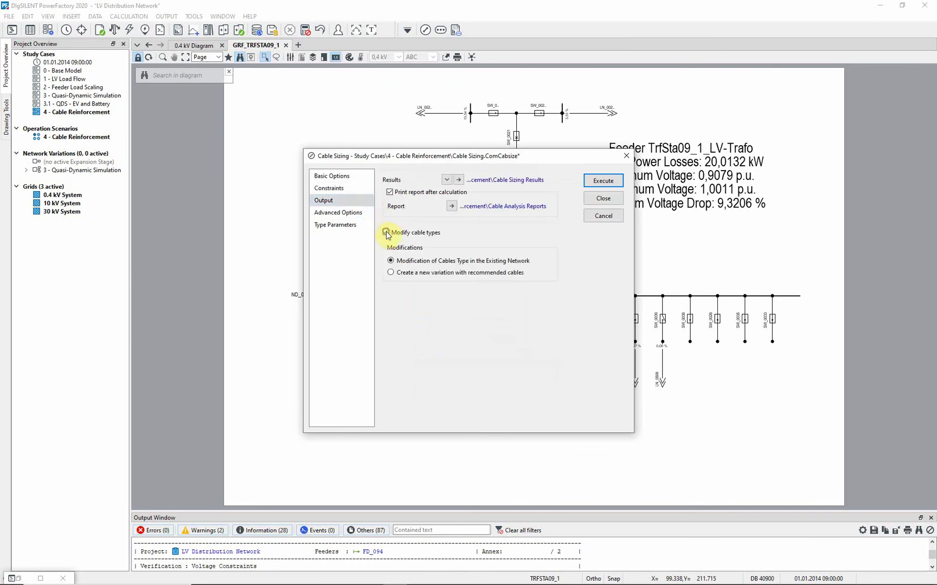
{"action": "left_click", "coordinate": [391, 274]}
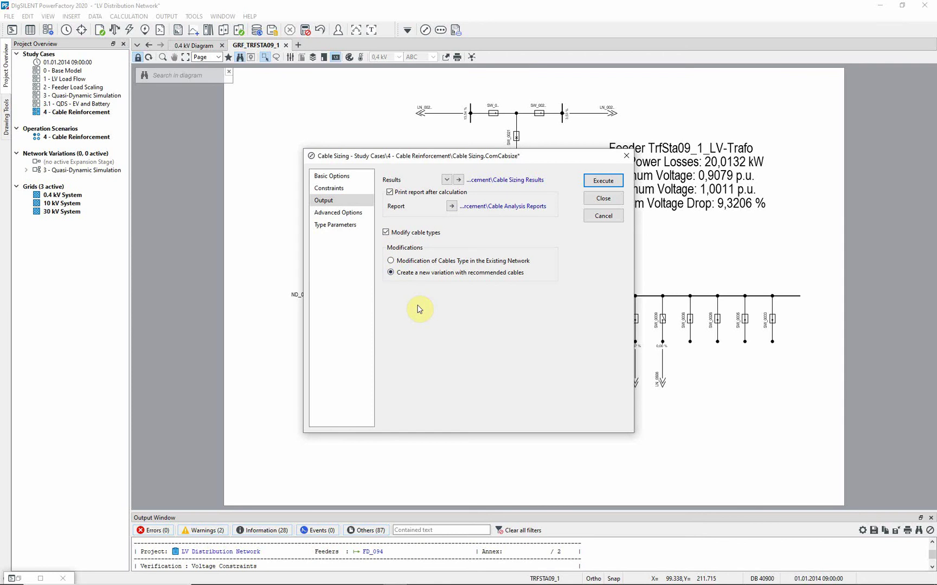
{"action": "left_click", "coordinate": [601, 183]}
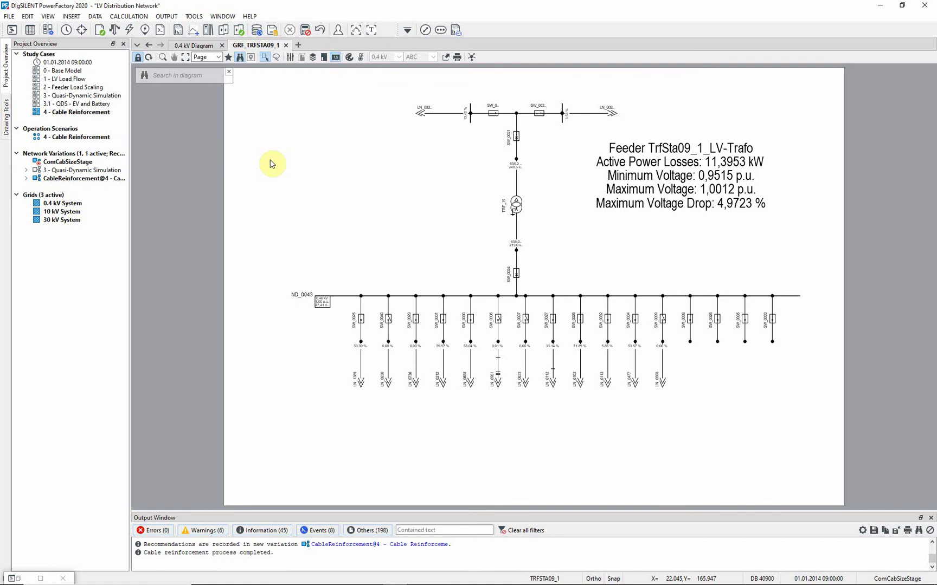
Review the recommended cable types and reinforcement costs for feeder FD_094 in the enlarged output report
{"action": "left_click", "coordinate": [372, 30]}
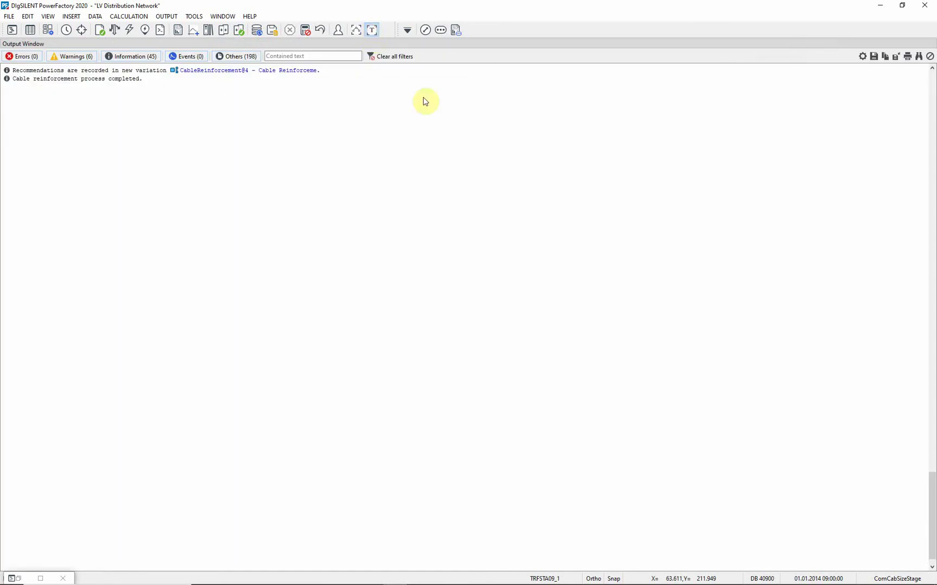
{"action": "left_click_drag", "start_coordinate": [932, 493], "coordinate": [909, 419]}
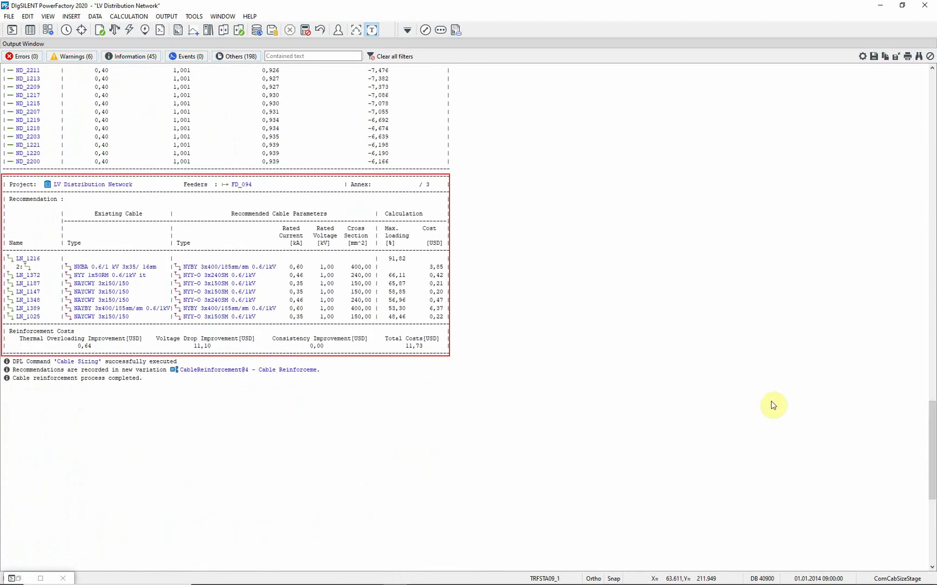